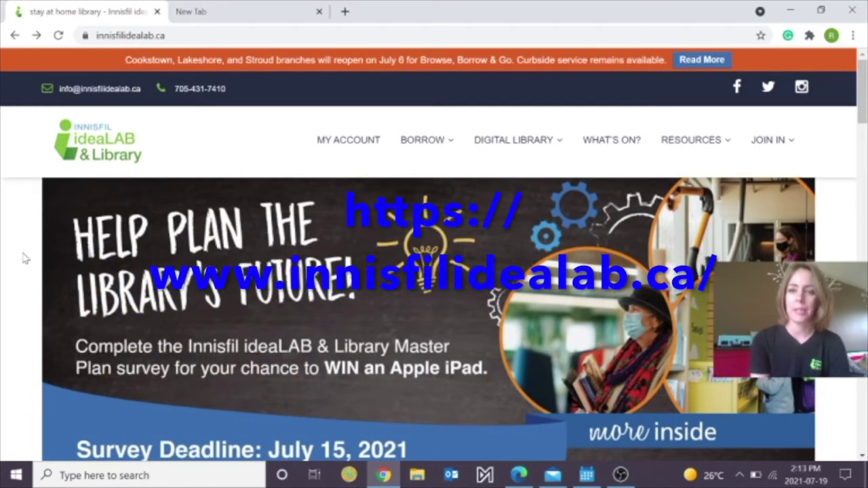
Open the HackLAB at Home page from the library's home page and go to Submit a Project
{"action": "scroll", "coordinate": [24, 258], "scroll_direction": "down", "scroll_amount": 3}
{"action": "scroll", "coordinate": [24, 258], "scroll_direction": "down", "scroll_amount": 8}
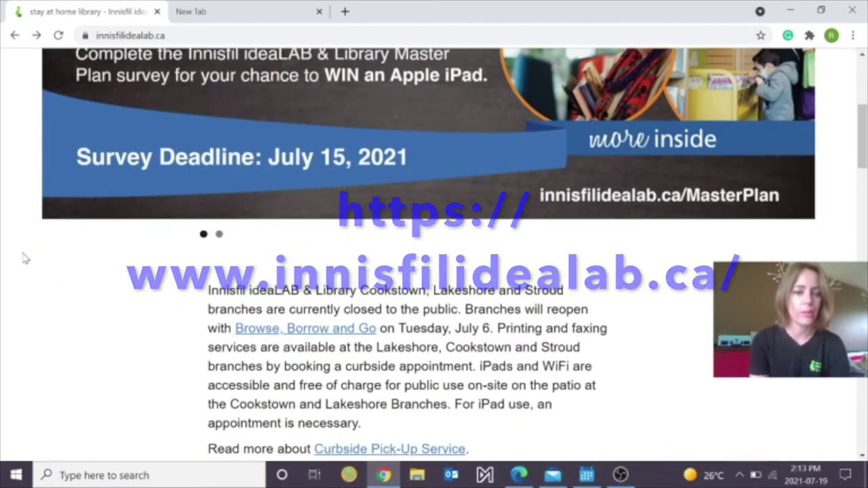
{"action": "scroll", "coordinate": [24, 258], "scroll_direction": "down", "scroll_amount": 3}
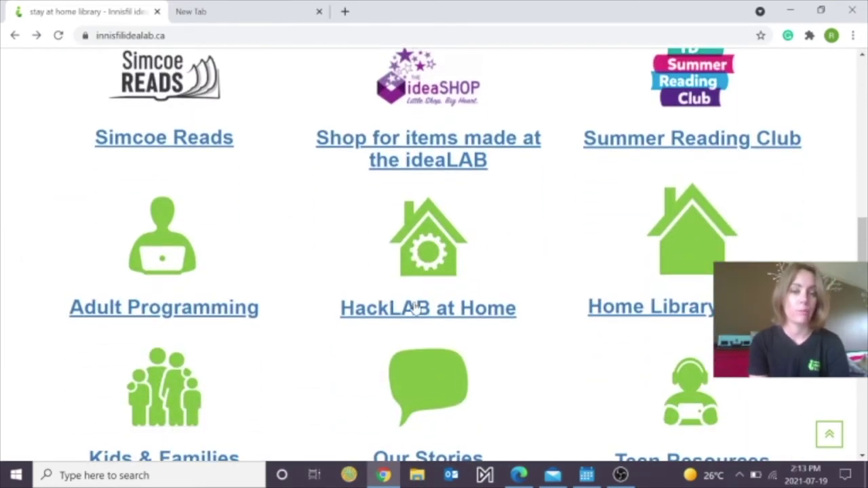
{"action": "left_click", "coordinate": [400, 314]}
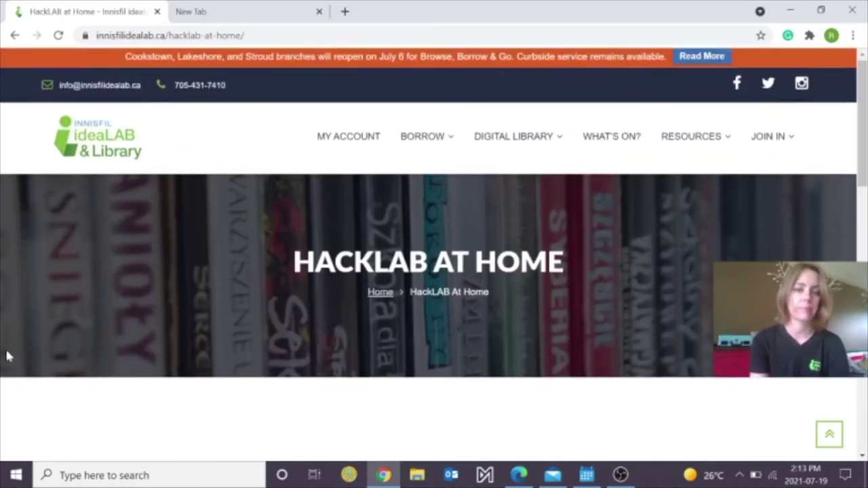
{"action": "scroll", "coordinate": [8, 356], "scroll_direction": "down", "scroll_amount": 5}
{"action": "scroll", "coordinate": [7, 356], "scroll_direction": "down", "scroll_amount": 1}
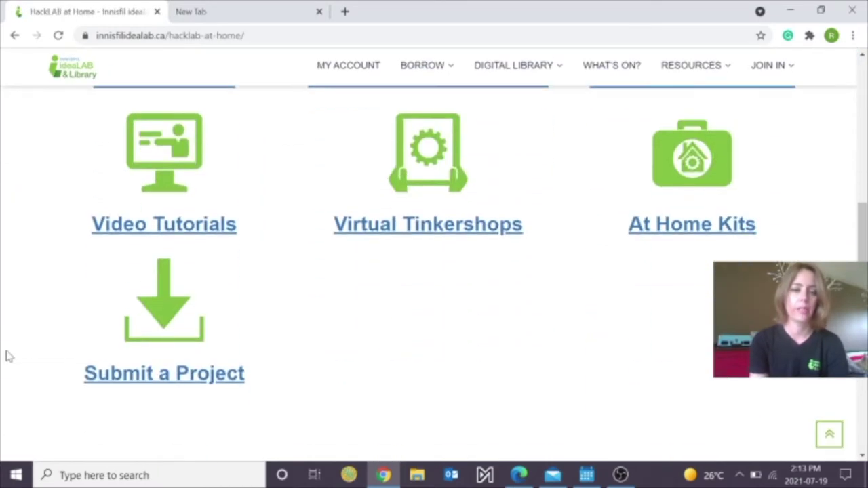
{"action": "left_click", "coordinate": [173, 346]}
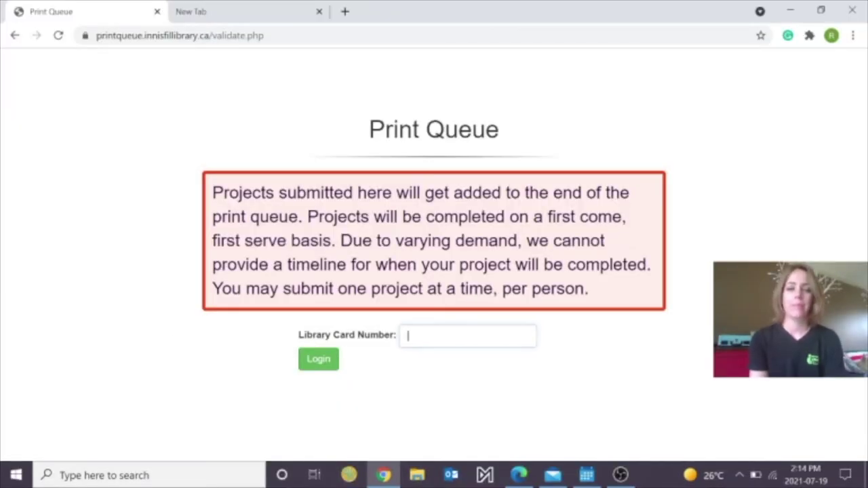
Log in to the print queue with the library card number and open the Laser project form
{"action": "key", "text": "ctrl+v"}
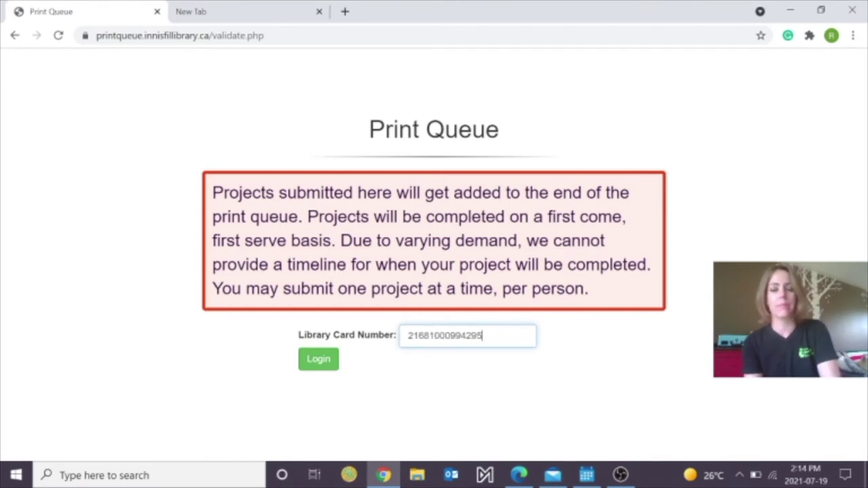
{"action": "left_click", "coordinate": [325, 359]}
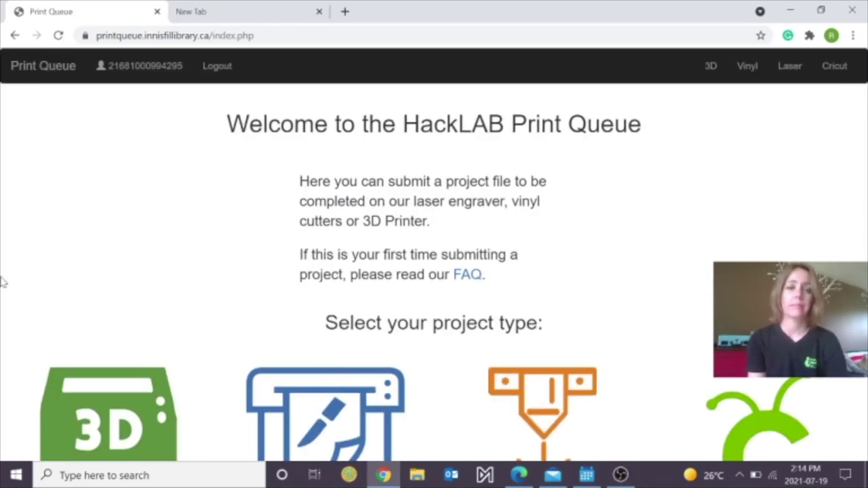
{"action": "scroll", "coordinate": [2, 283], "scroll_direction": "down", "scroll_amount": 2}
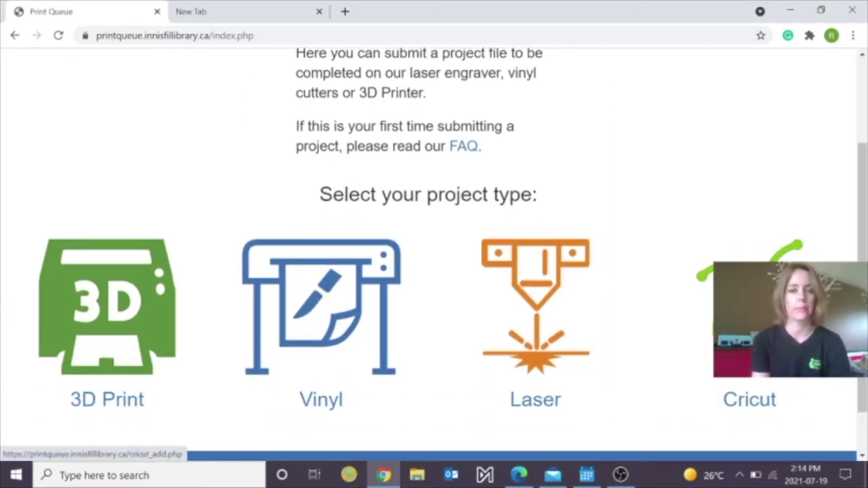
{"action": "left_click", "coordinate": [545, 267]}
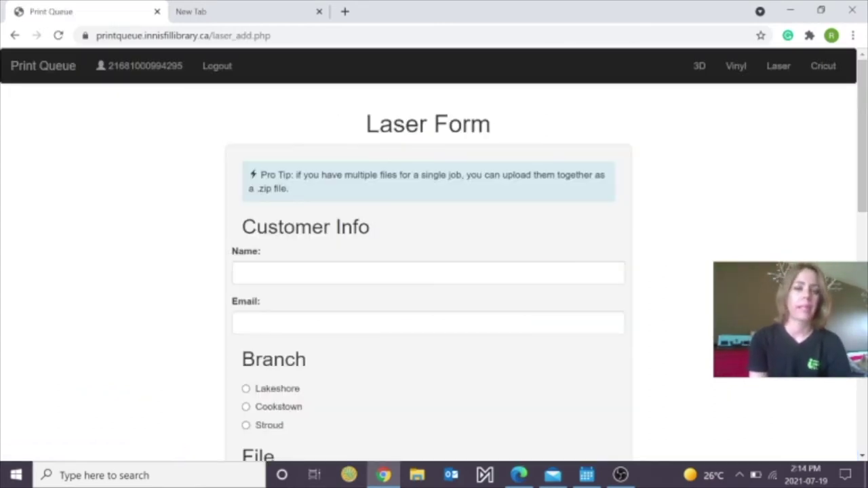
Fill in the customer's name and email on the Laser form and select the Lakeshore branch
{"action": "left_click", "coordinate": [544, 272]}
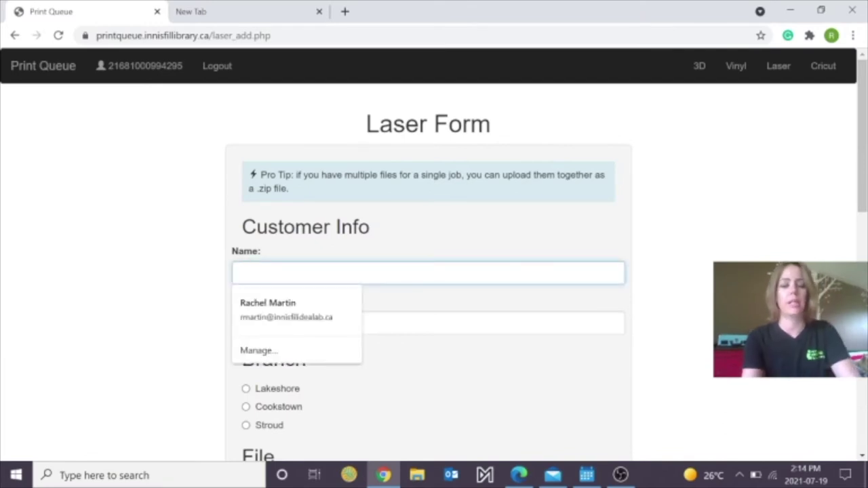
{"action": "key", "text": "Return"}
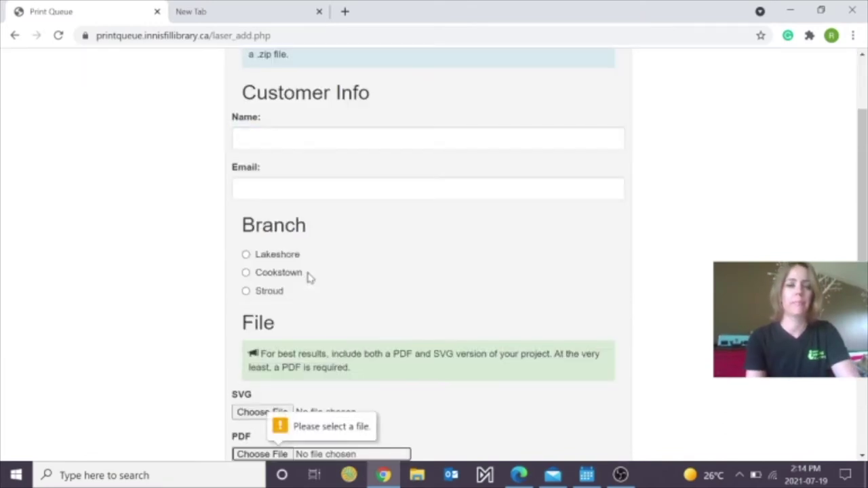
{"action": "left_click", "coordinate": [257, 139]}
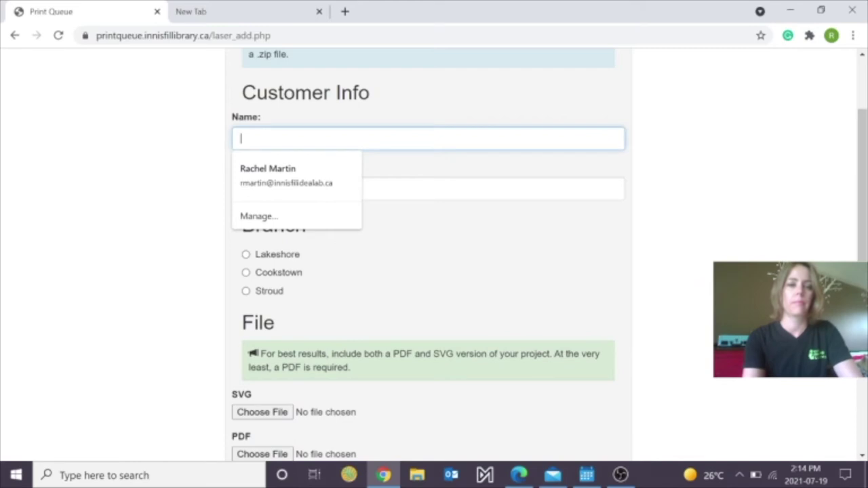
{"action": "left_click", "coordinate": [265, 178]}
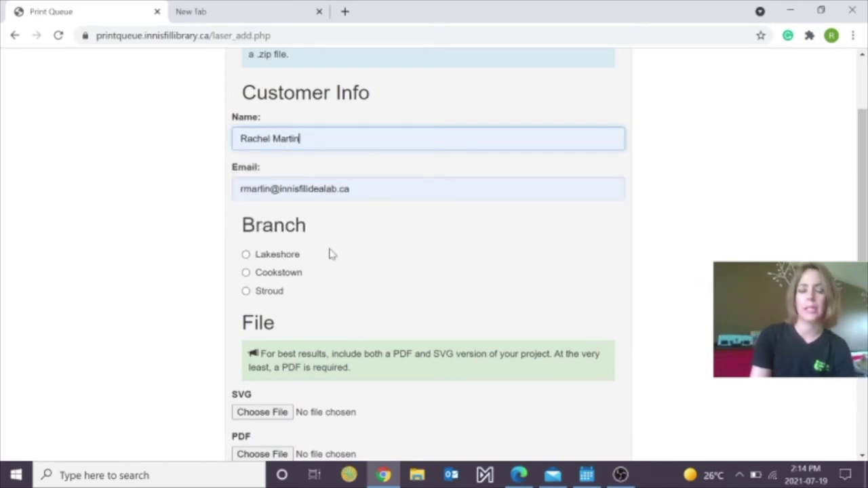
{"action": "left_click", "coordinate": [245, 254]}
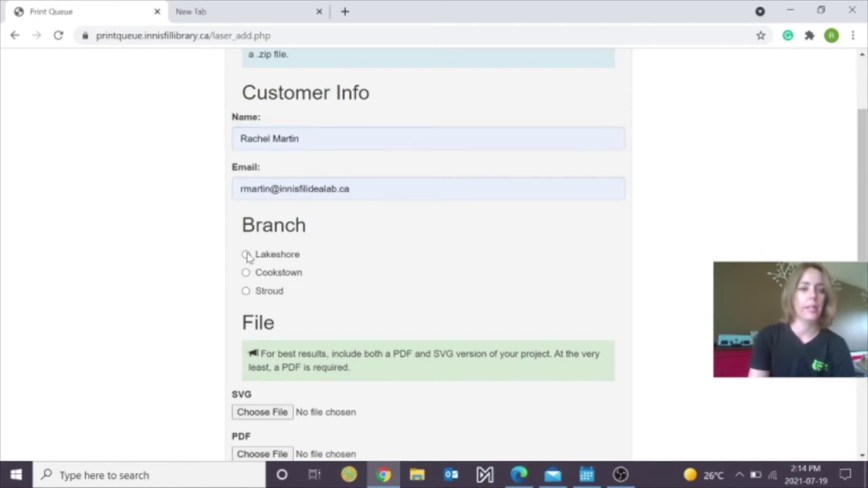
Attach Rolling Pin Flowers.svg as the SVG file and Rolling Pin Flowers.pdf as the PDF file
{"action": "scroll", "coordinate": [405, 270], "scroll_direction": "up", "scroll_amount": 2}
{"action": "scroll", "coordinate": [403, 269], "scroll_direction": "down", "scroll_amount": 4}
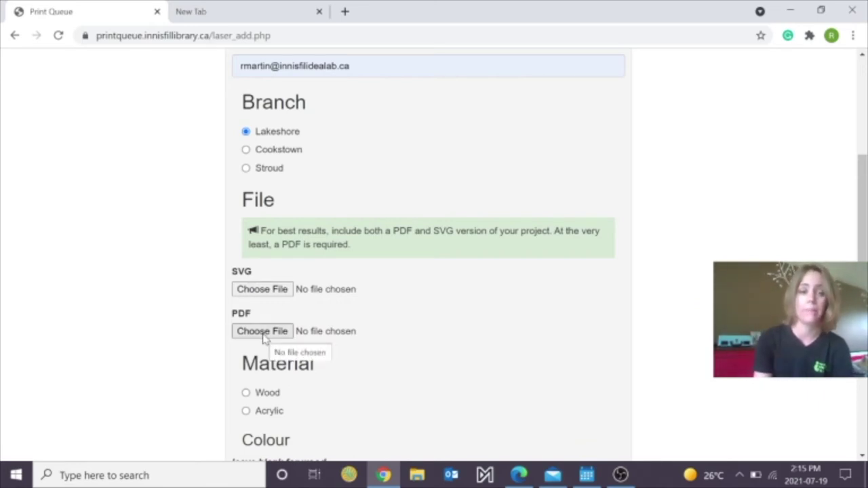
{"action": "left_click", "coordinate": [265, 291]}
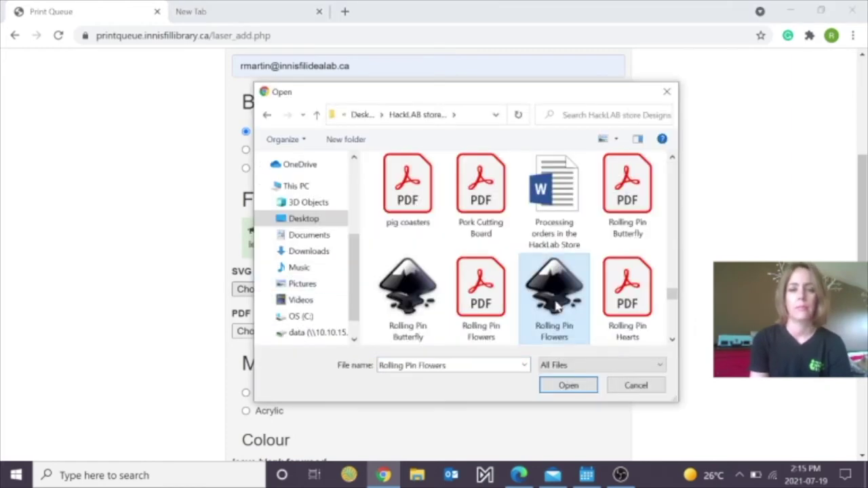
{"action": "double_click", "coordinate": [560, 298]}
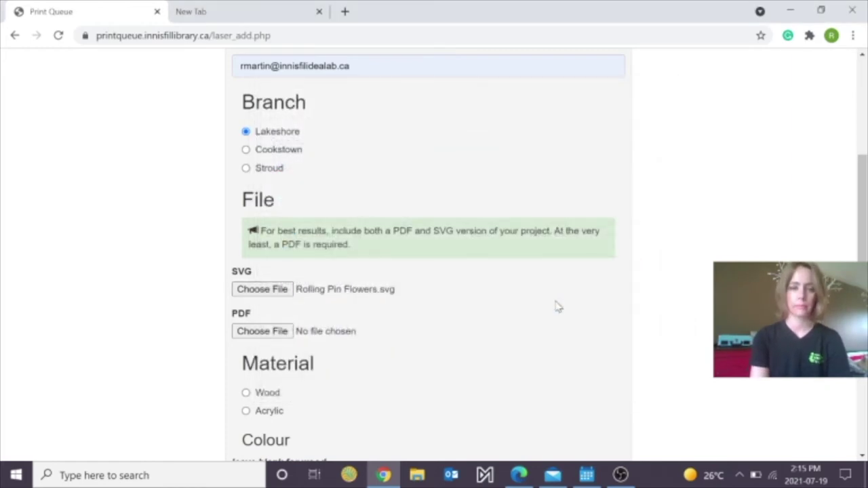
{"action": "left_click", "coordinate": [279, 332]}
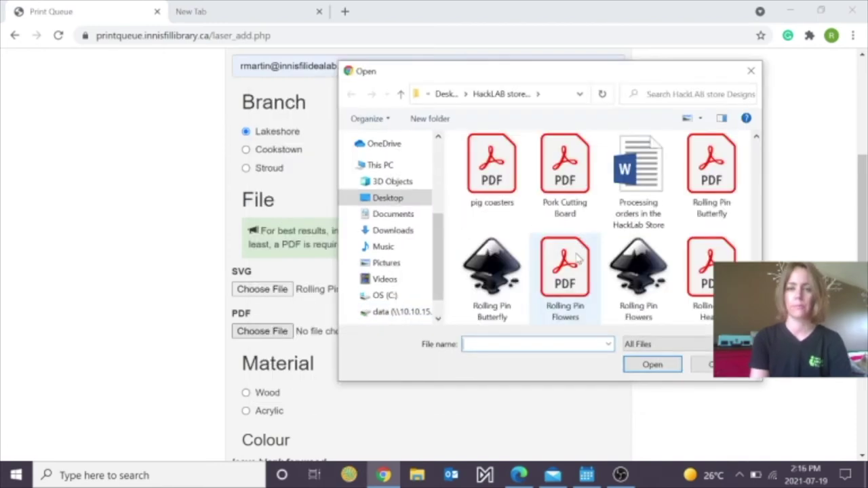
{"action": "left_click", "coordinate": [577, 261]}
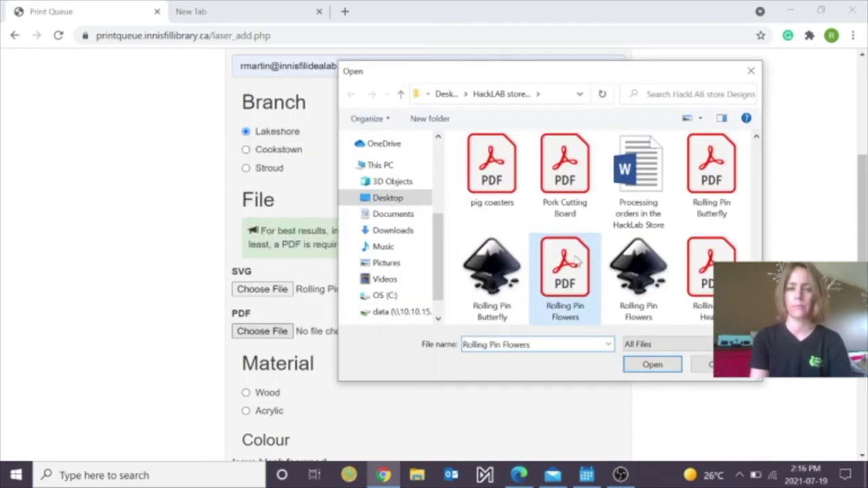
{"action": "double_click", "coordinate": [576, 261]}
Choose Wood as the material, leave colour and notes blank, and submit the laser project
{"action": "scroll", "coordinate": [428, 271], "scroll_direction": "down", "scroll_amount": 3}
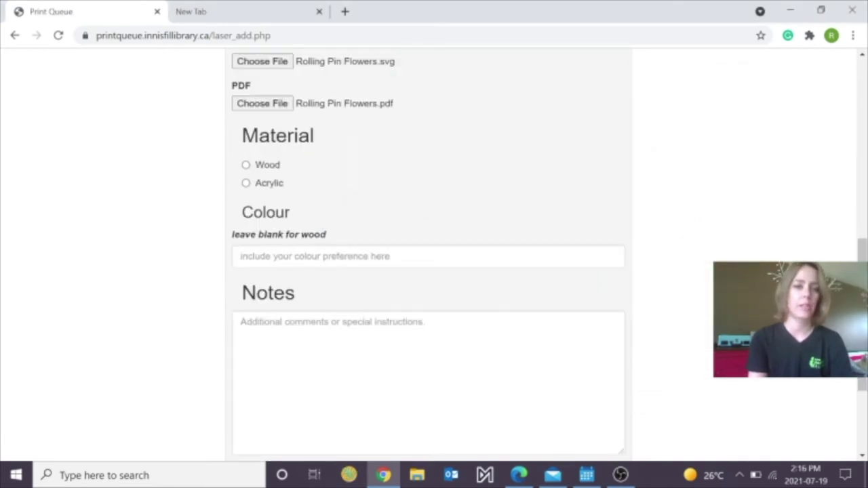
{"action": "left_click", "coordinate": [246, 165]}
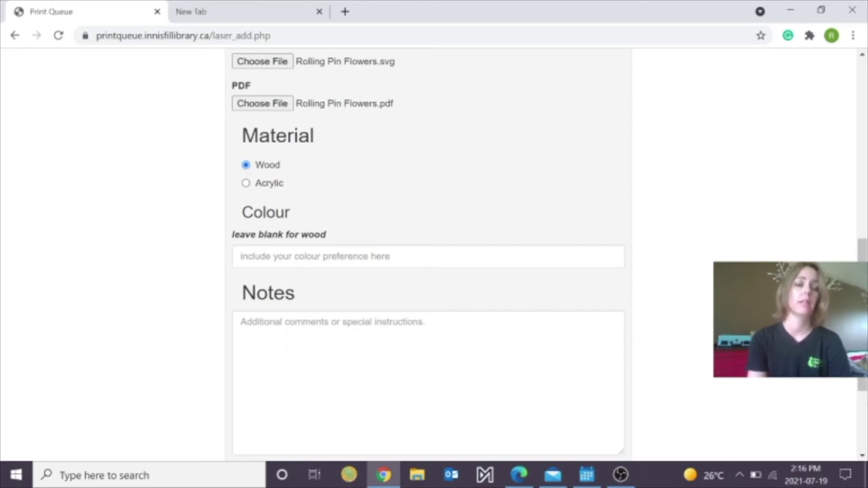
{"action": "scroll", "coordinate": [428, 271], "scroll_direction": "down", "scroll_amount": 3}
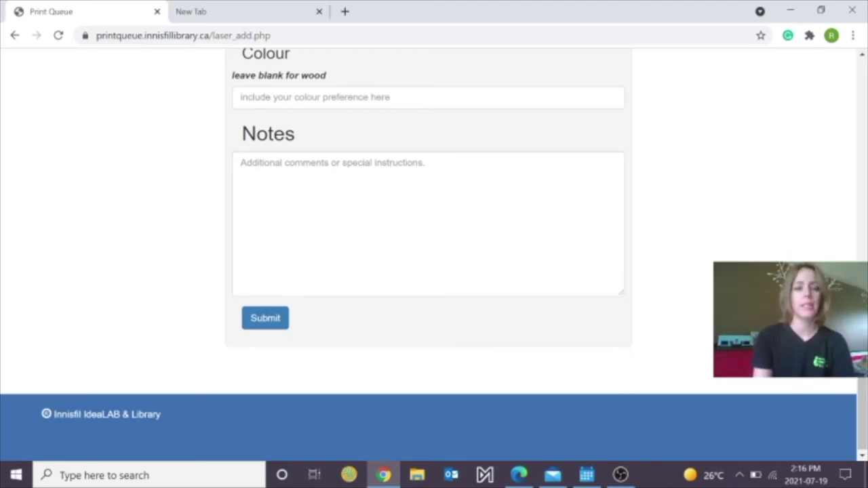
{"action": "left_click", "coordinate": [258, 314]}
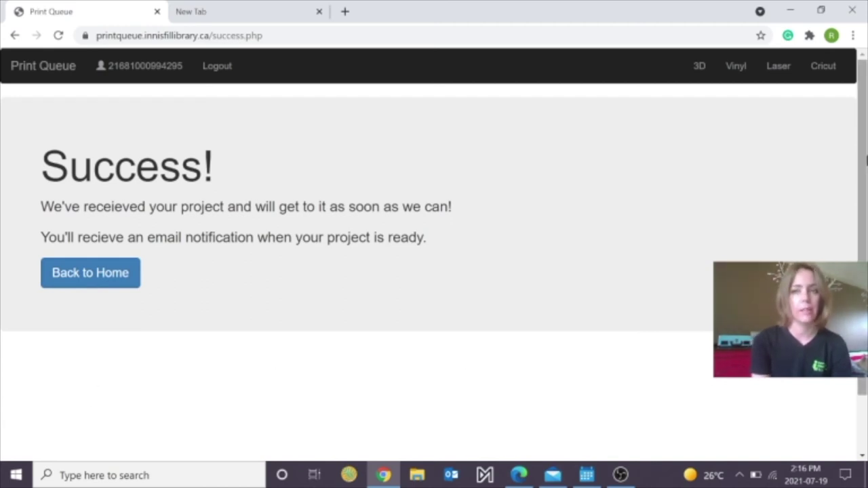
Open the Cricut form and complete it with the customer's name, email and the Lakeshore branch
{"action": "left_click", "coordinate": [821, 69]}
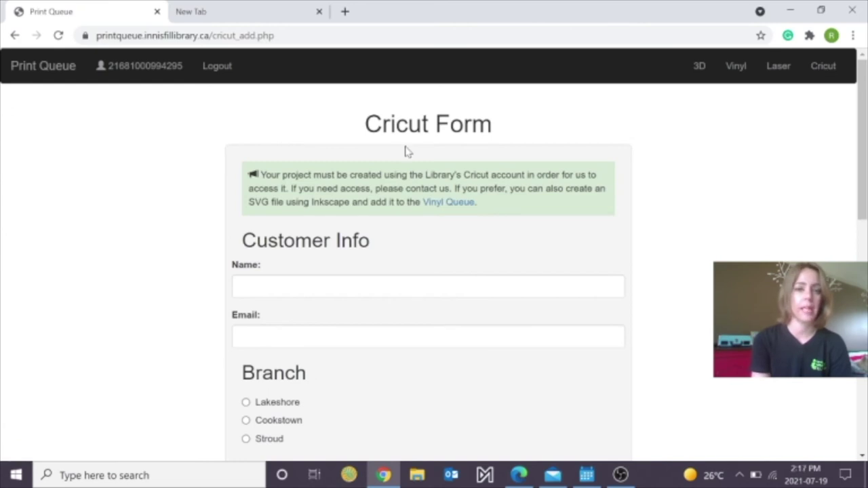
{"action": "scroll", "coordinate": [190, 306], "scroll_direction": "down", "scroll_amount": 2}
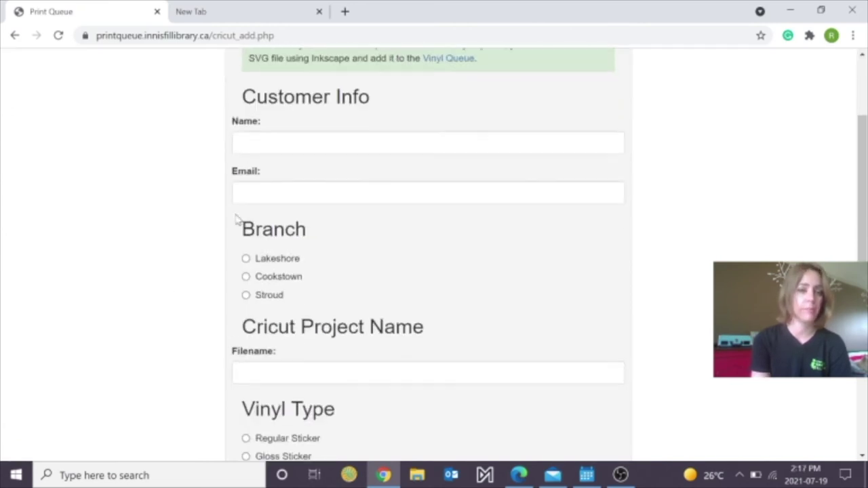
{"action": "left_click", "coordinate": [285, 142]}
{"action": "left_click", "coordinate": [278, 178]}
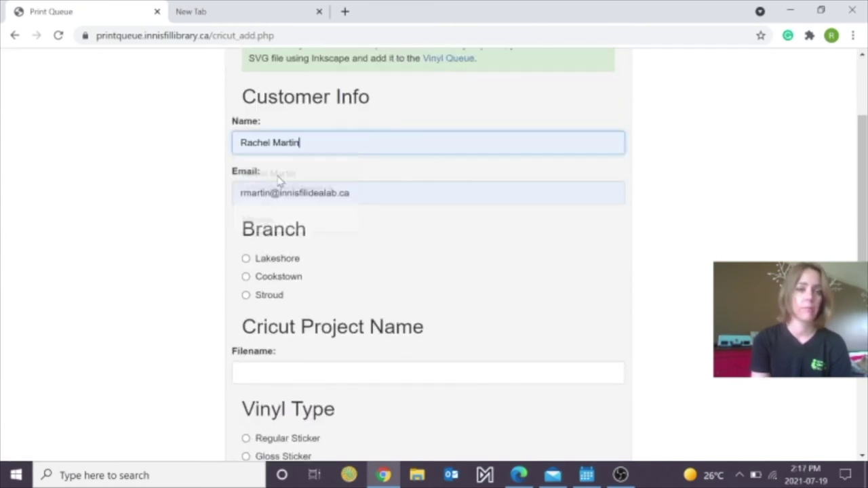
{"action": "left_click", "coordinate": [247, 260]}
Enter the design's filename as the Cricut project name and choose Heat Transfer as the vinyl type
{"action": "scroll", "coordinate": [207, 420], "scroll_direction": "down", "scroll_amount": 3}
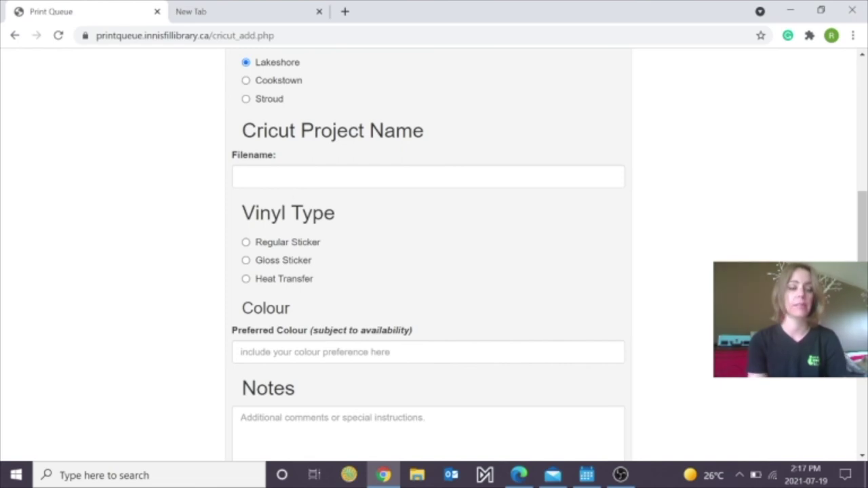
{"action": "left_click", "coordinate": [288, 178]}
{"action": "type", "text": "Rachel's Design"}
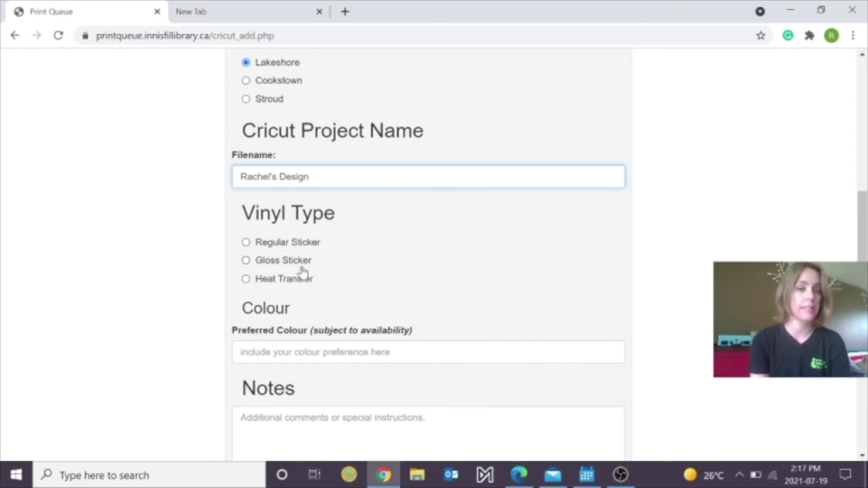
{"action": "left_click", "coordinate": [246, 278]}
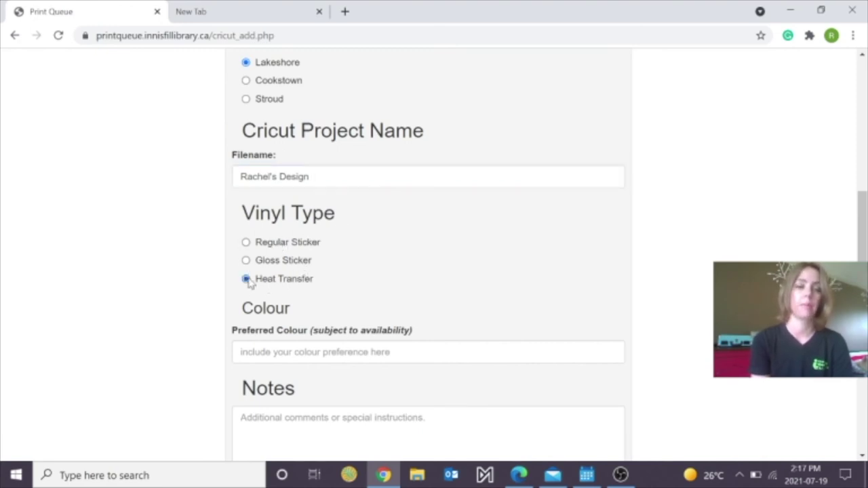
Enter "Purple and gold" as the preferred colour and submit the Cricut project
{"action": "scroll", "coordinate": [188, 389], "scroll_direction": "down", "scroll_amount": 3}
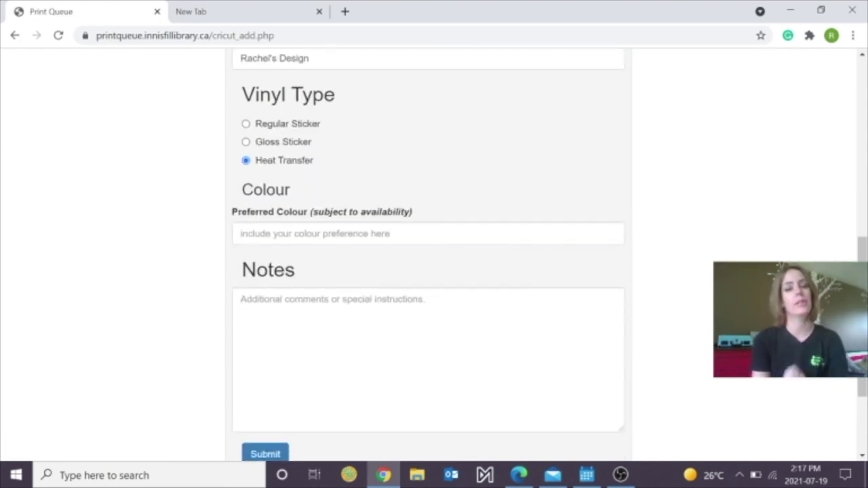
{"action": "left_click", "coordinate": [427, 233]}
{"action": "type", "text": "Pu"}
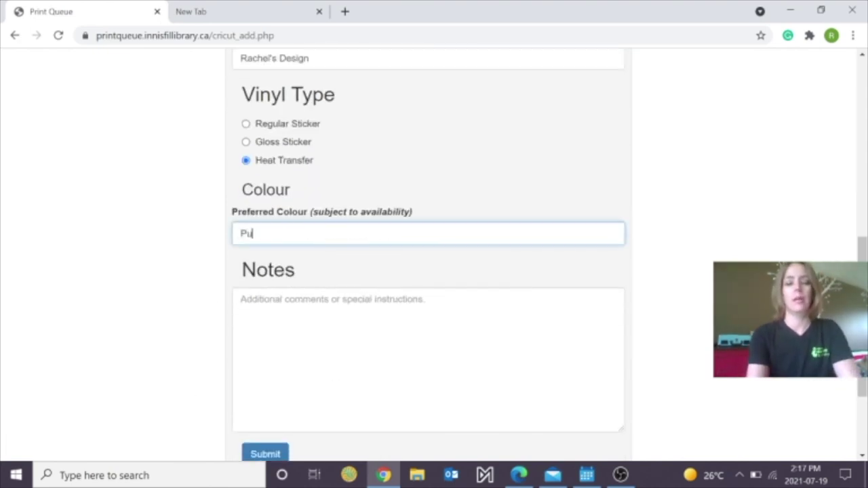
{"action": "type", "text": "rple and gold"}
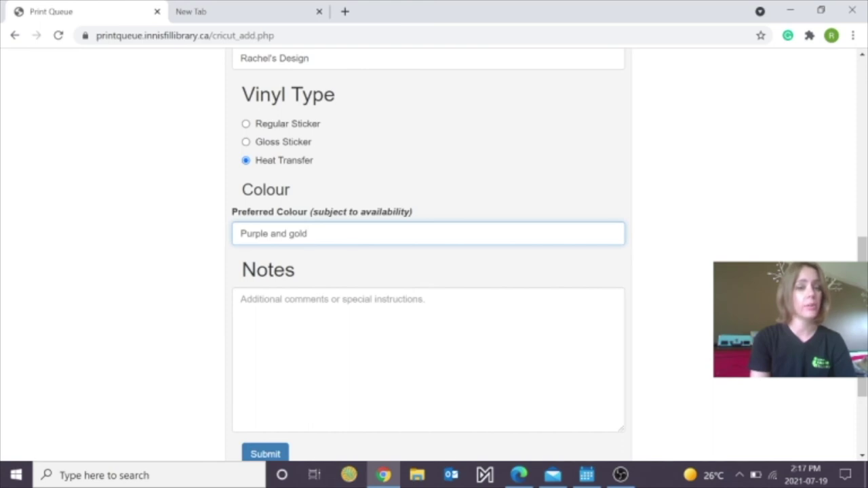
{"action": "scroll", "coordinate": [195, 312], "scroll_direction": "down", "scroll_amount": 2}
{"action": "left_click", "coordinate": [265, 361]}
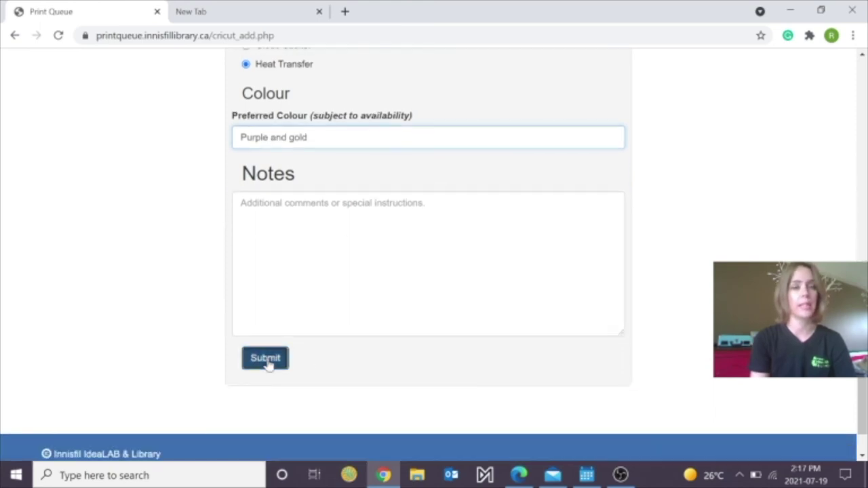